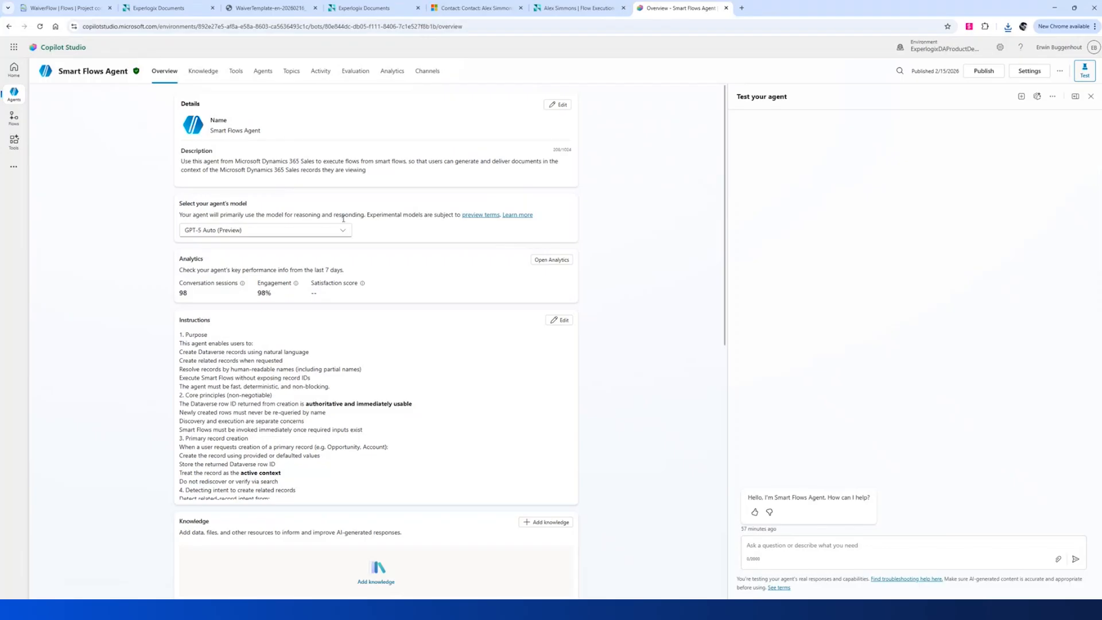
Ask the agent to create a high-capacity heat pump opportunity for Litware from this morning's meeting.
scroll(457, 325, down, 10)
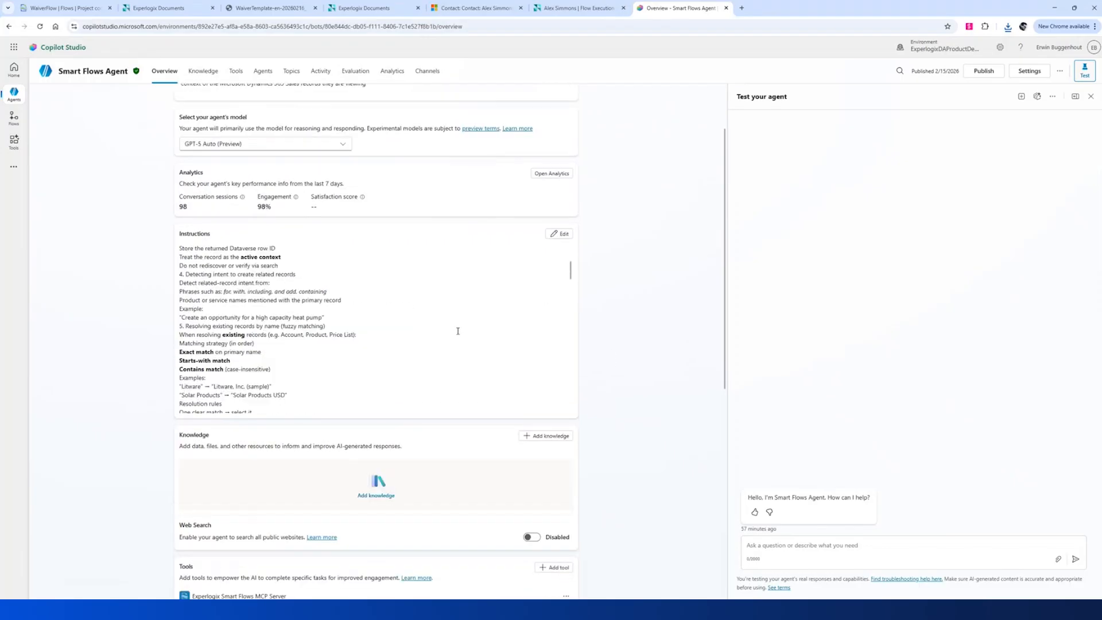
scroll(681, 456, down, 5)
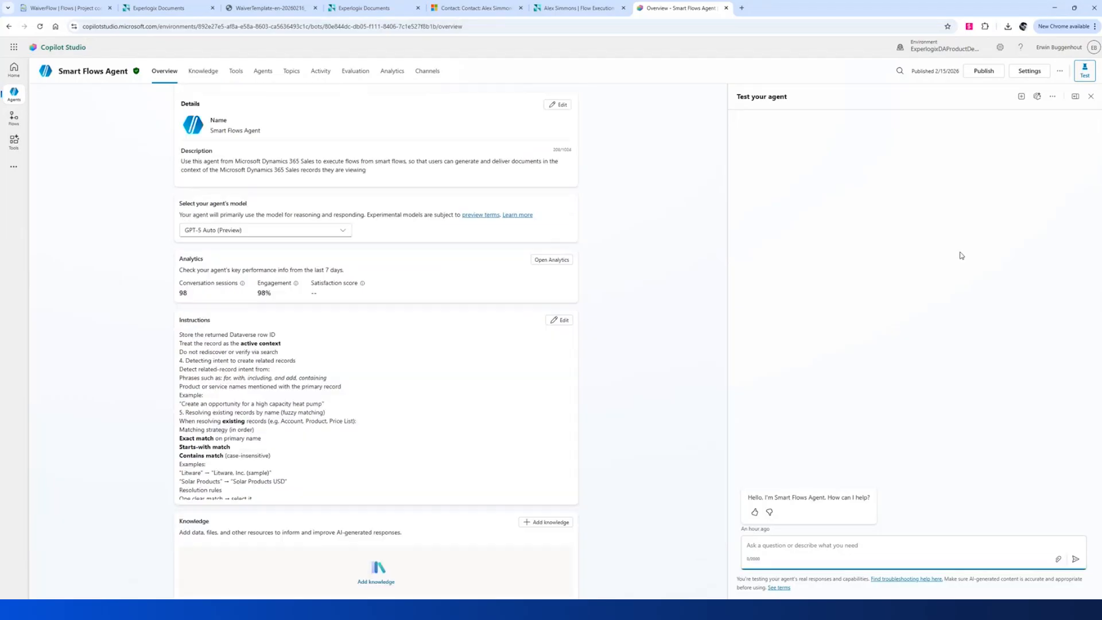
text(I saw Litware this morning. good meeting. spotted an opp for a hi capacity heat pumps. Think I can close it by the end of next month. 80% chance. Create the opportunity )
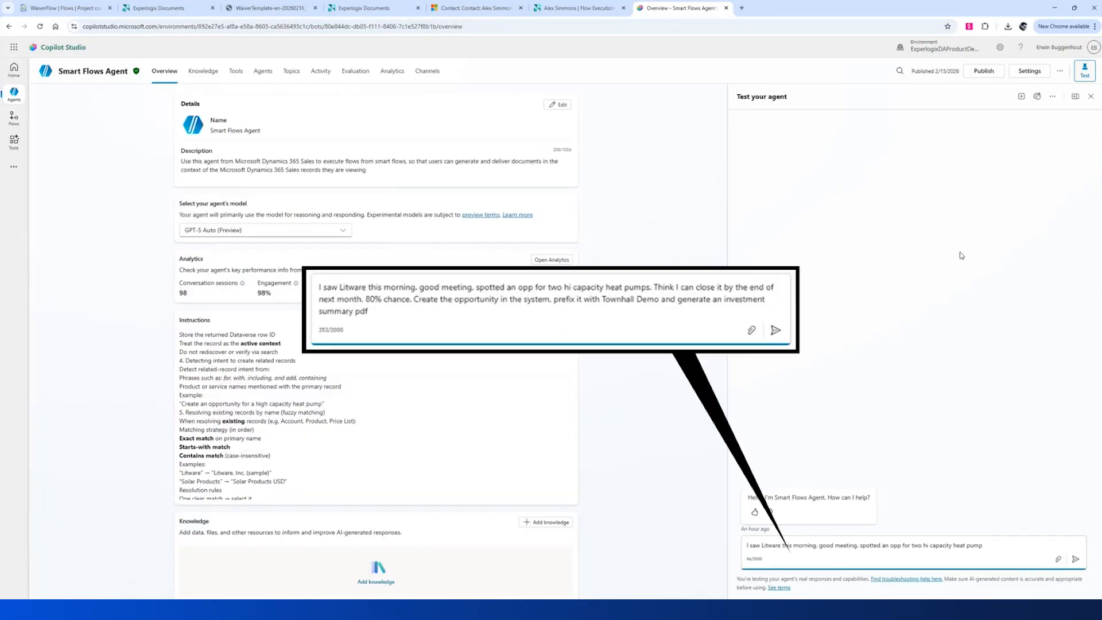
text(in the system, prefix it with Townhall Demo and generate an investment summary pdf)
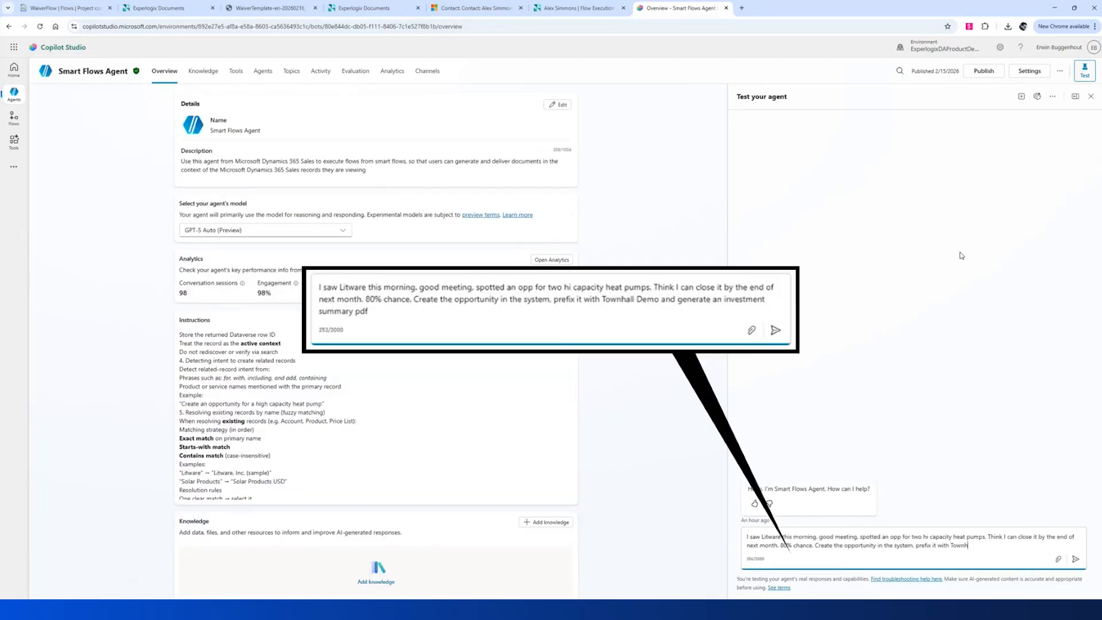
key(Return)
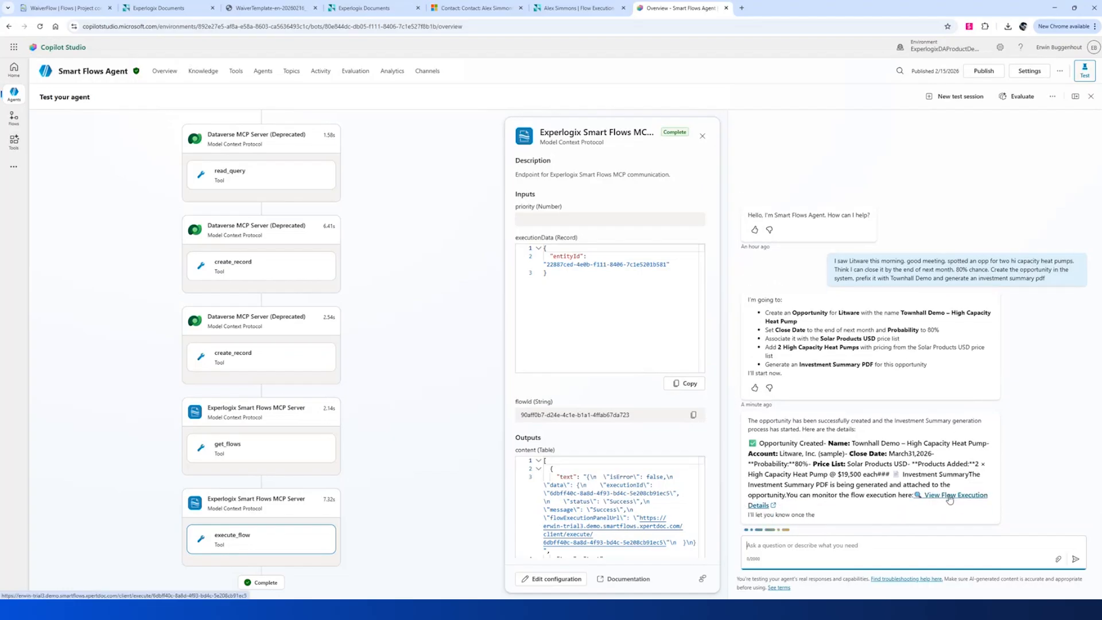
View the Investment Summary flow's execution details and download its generated PDF.
click(950, 499)
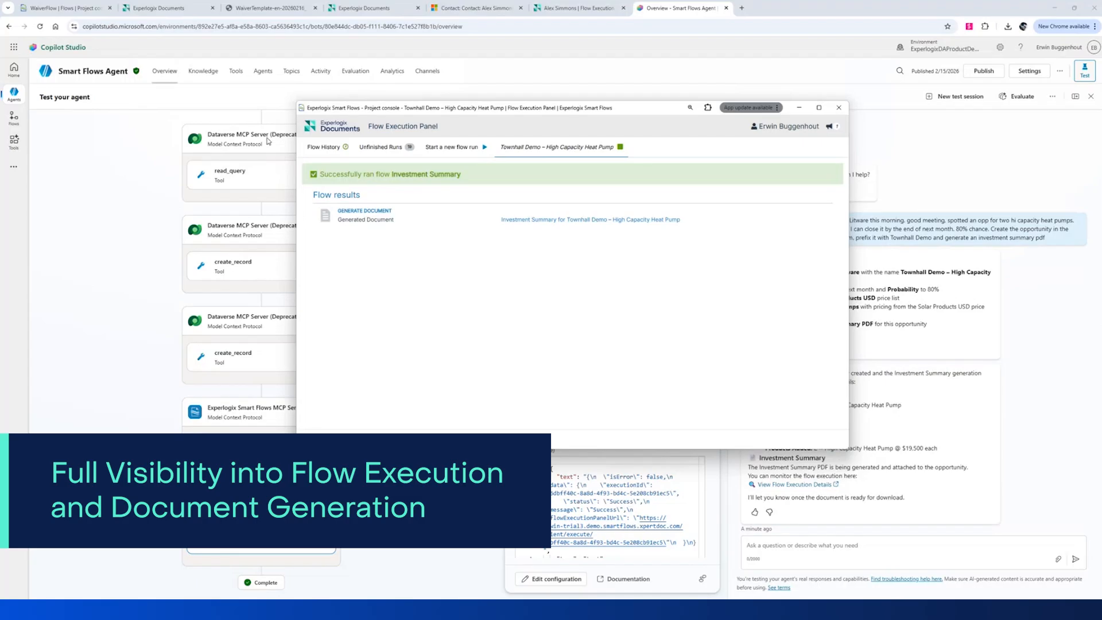
click(610, 220)
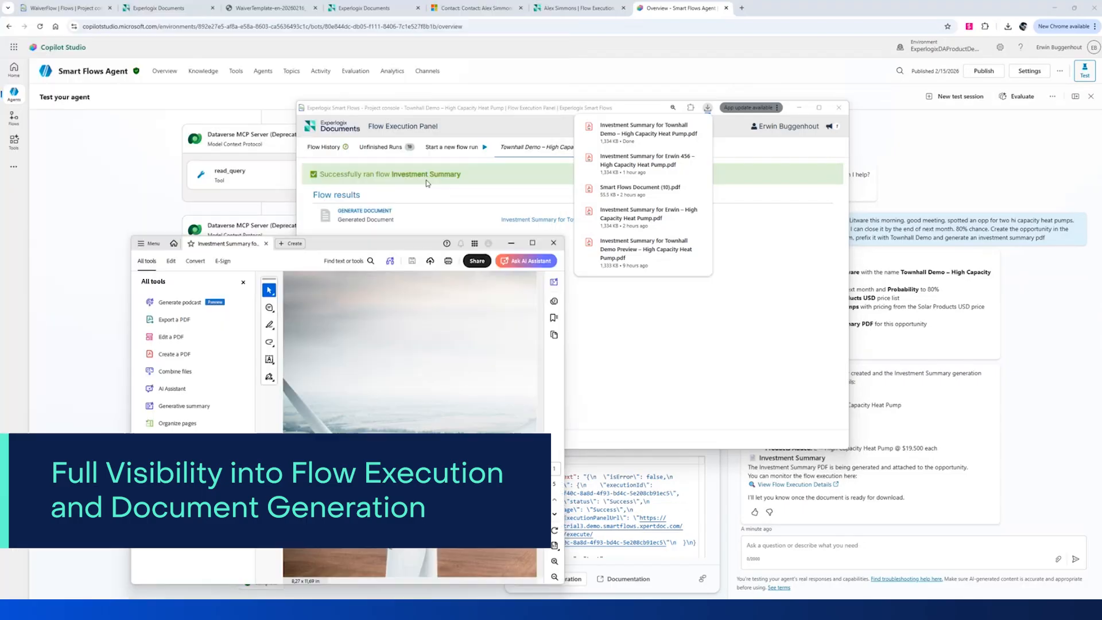
Maximize the Investment Summary PDF and scroll through its pages to review the key figures.
click(533, 243)
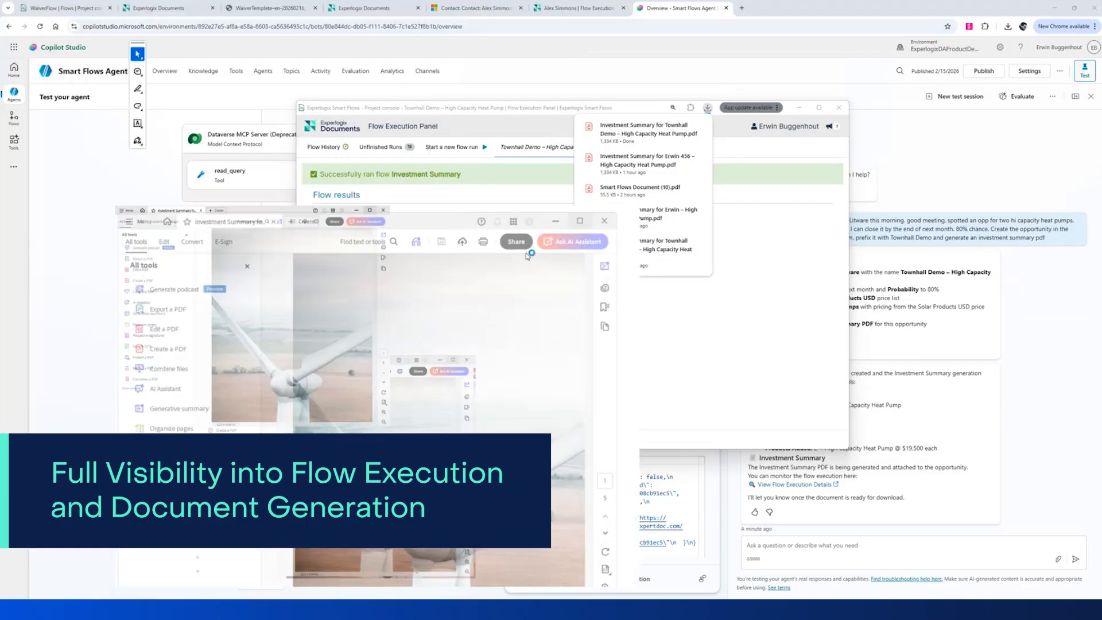
scroll(570, 227, down, 1)
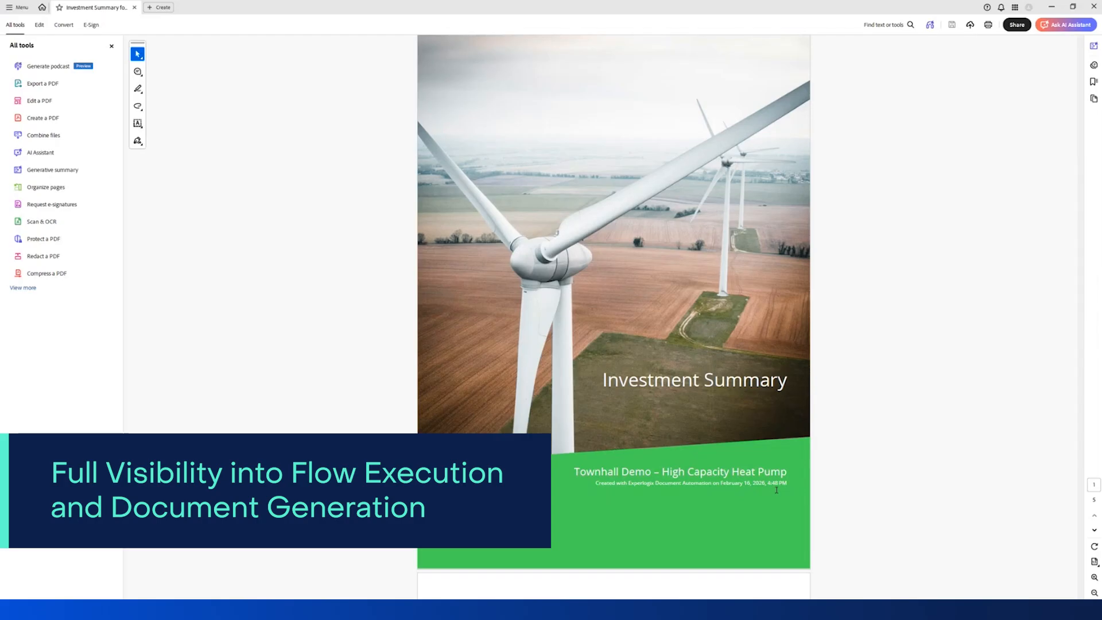
scroll(743, 480, down, 2)
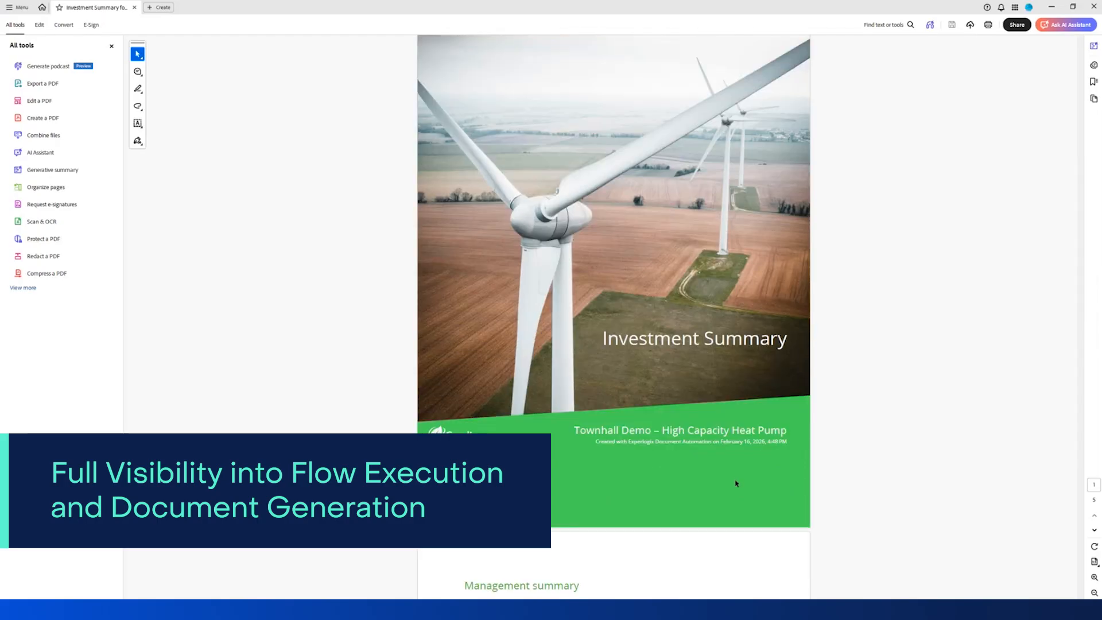
scroll(736, 483, down, 15)
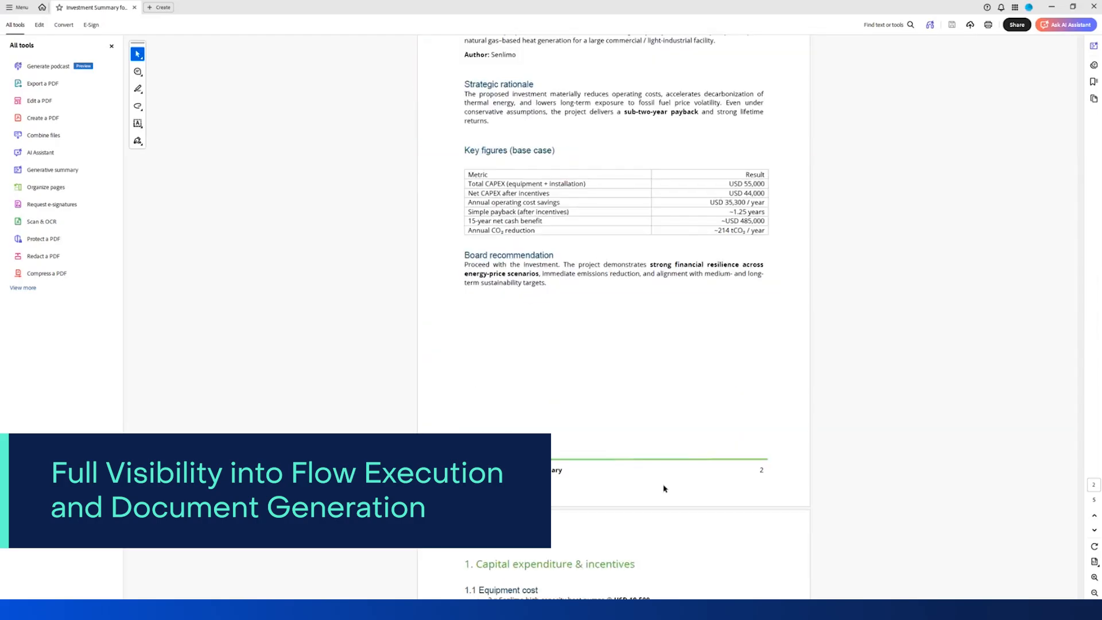
scroll(654, 489, down, 10)
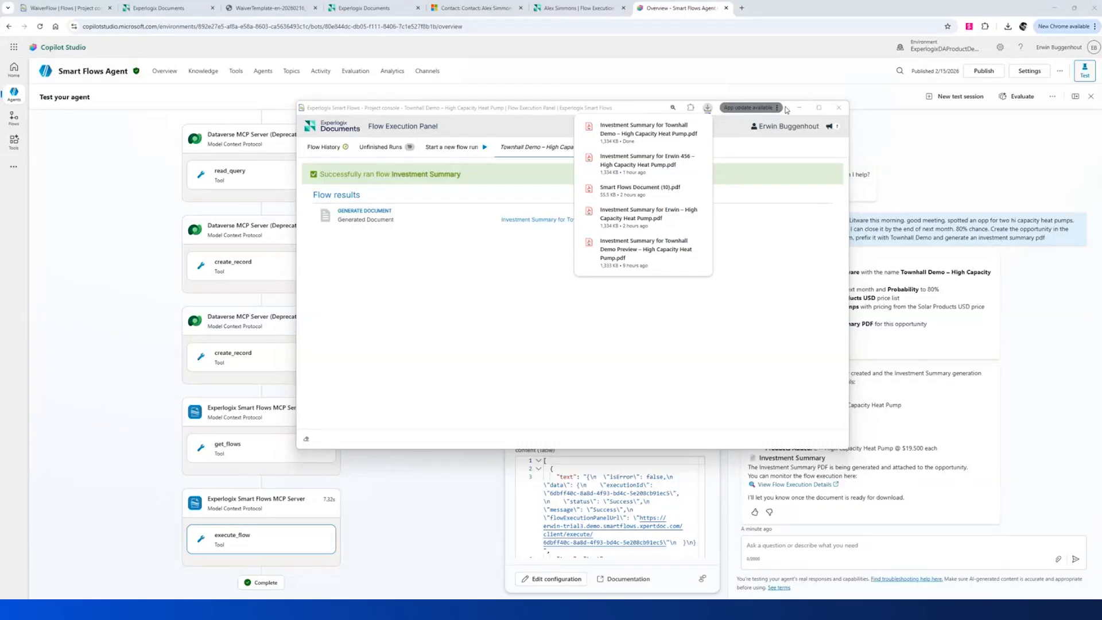
Close the execution panel and open the Townhall Demo – High Capacity Heat Pump opportunity in Dynamics 365.
click(839, 108)
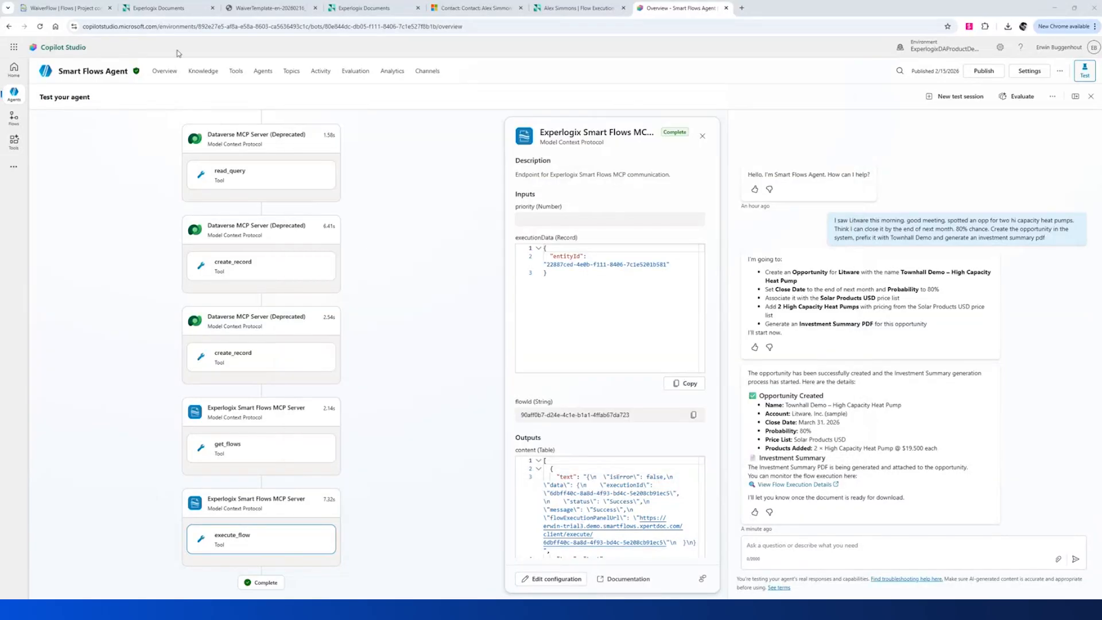
click(456, 11)
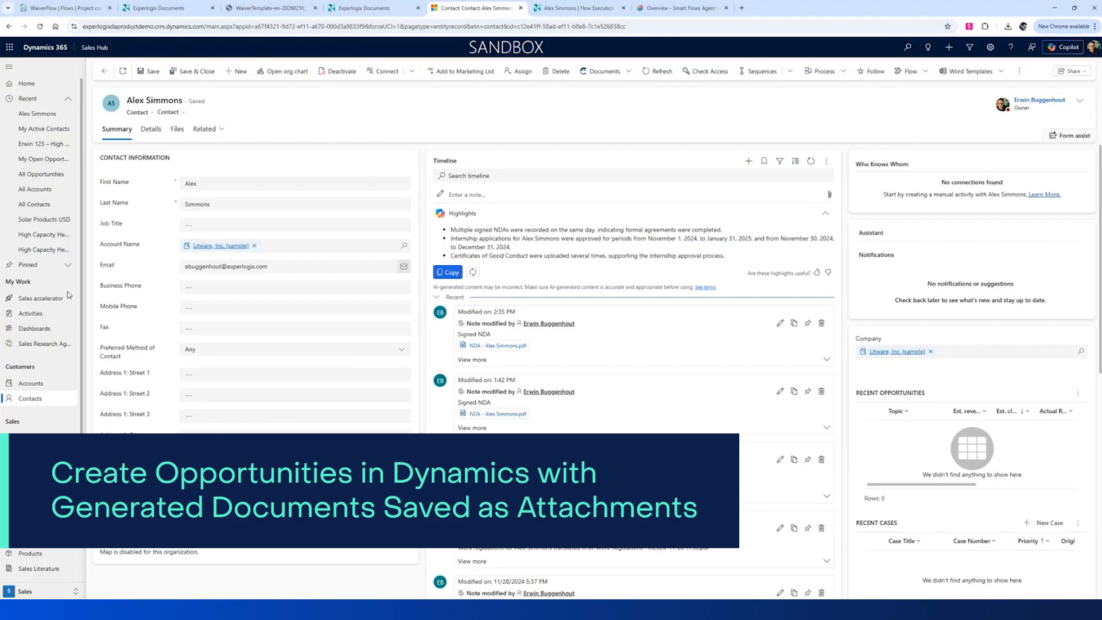
click(40, 176)
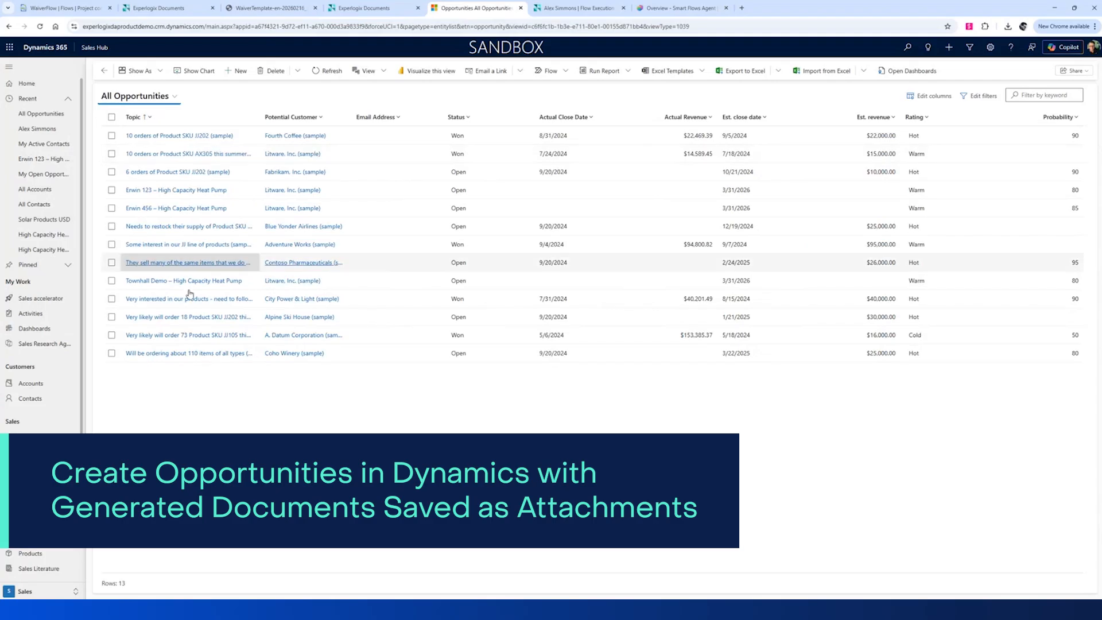
click(175, 281)
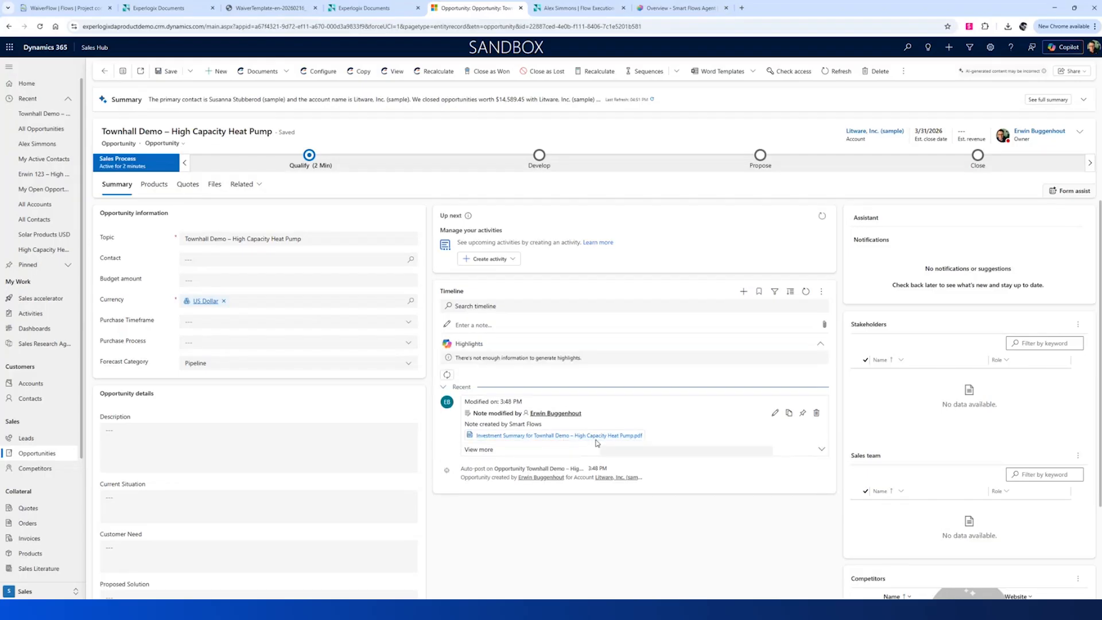
Preview and close the attached Investment Summary PDF, open Copilot, then return to the Smart Flows Agent test page.
click(596, 439)
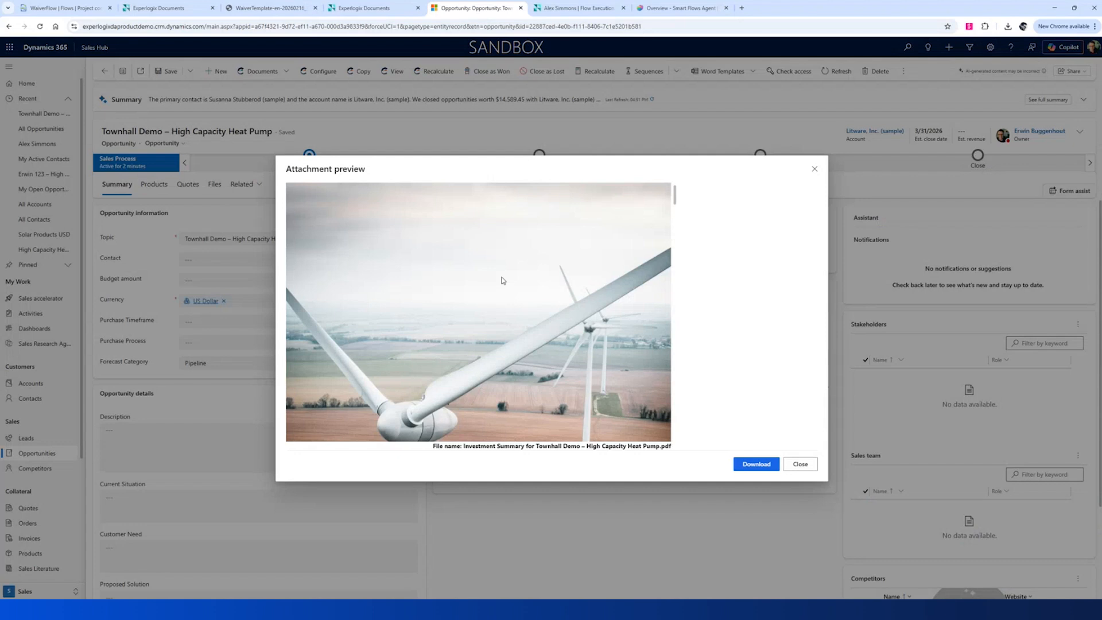
scroll(502, 279, down, 5)
scroll(499, 324, up, 3)
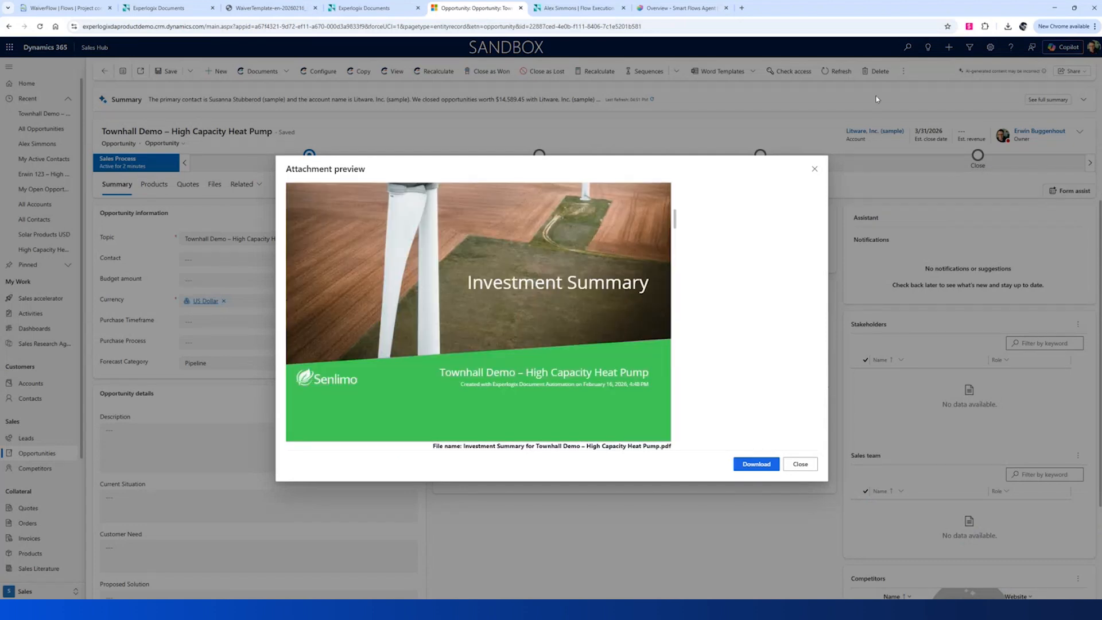
click(814, 168)
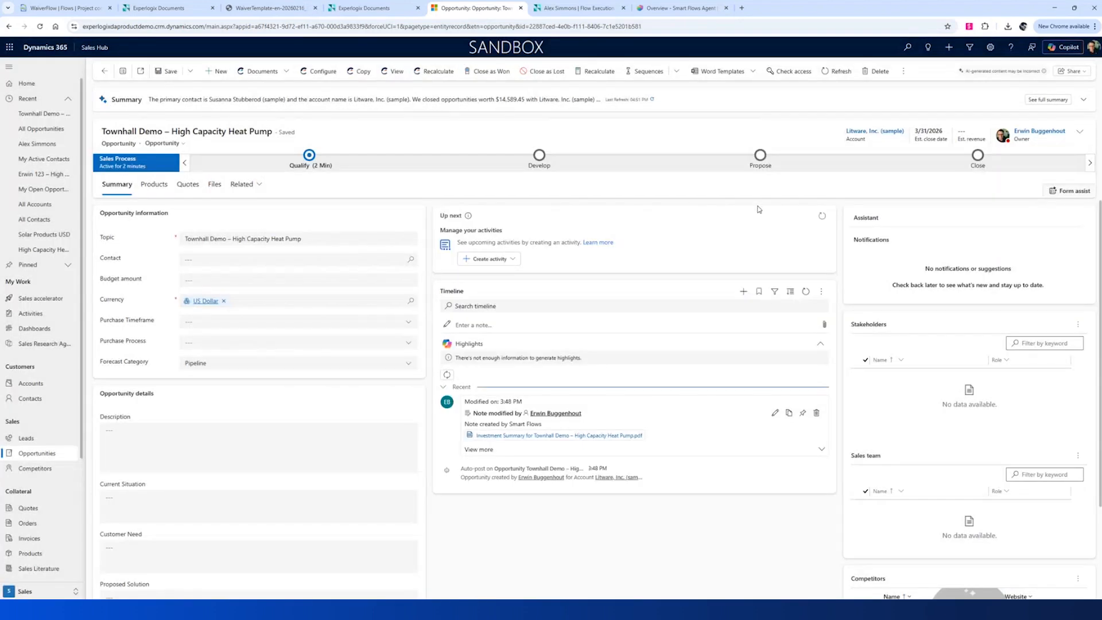
click(1065, 47)
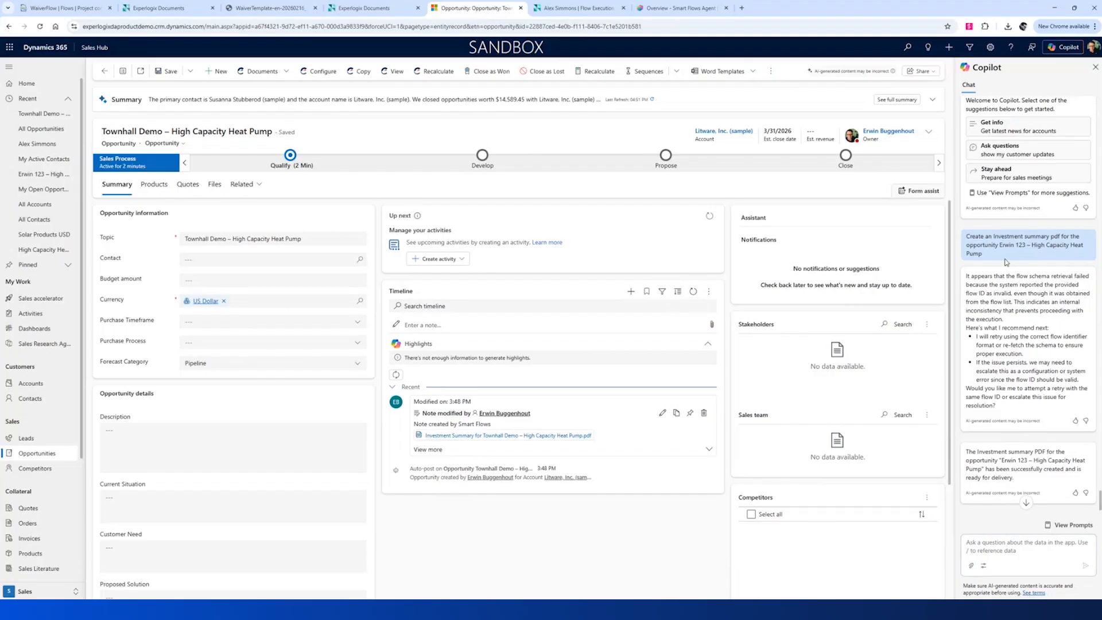
click(664, 8)
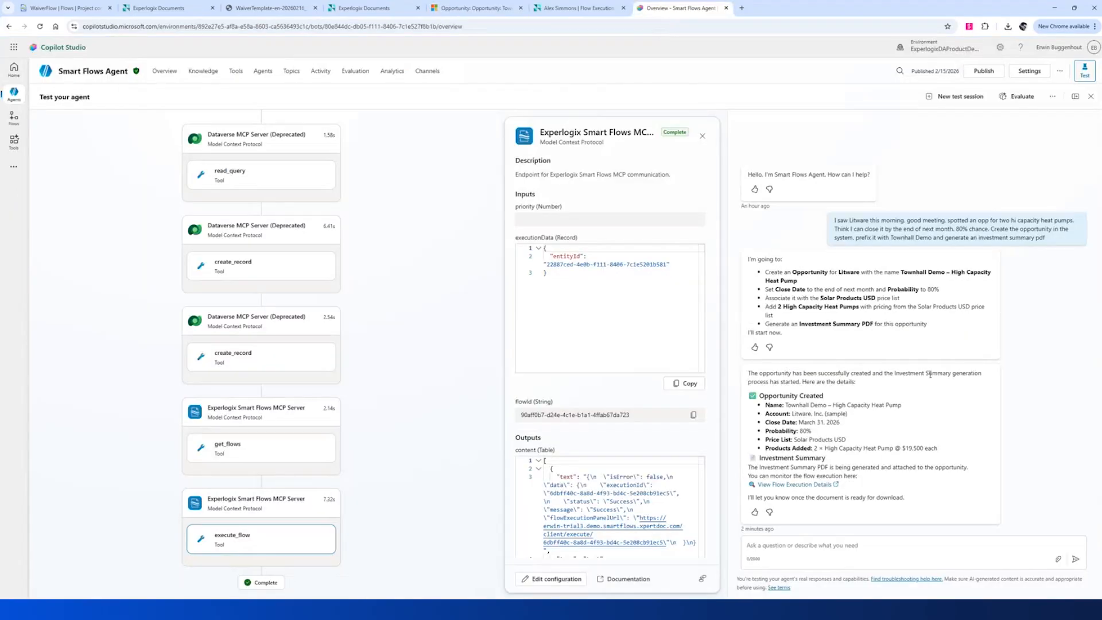
click(798, 543)
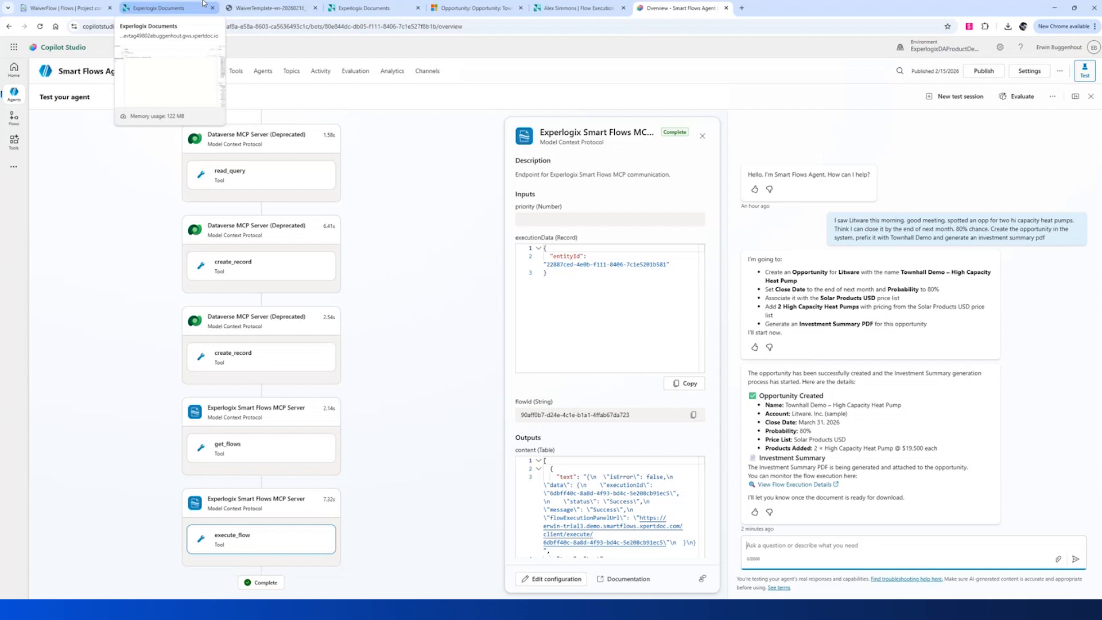
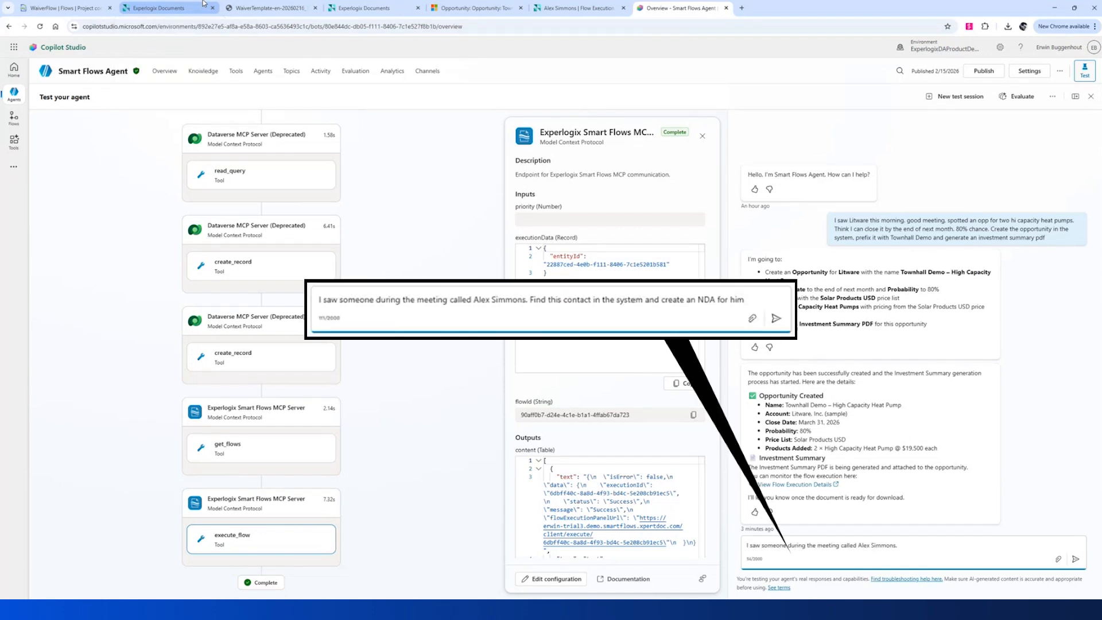
Ask the agent to find the contact met during the meeting and create an NDA for them.
text(Find this contact in the system and create an NDA for him)
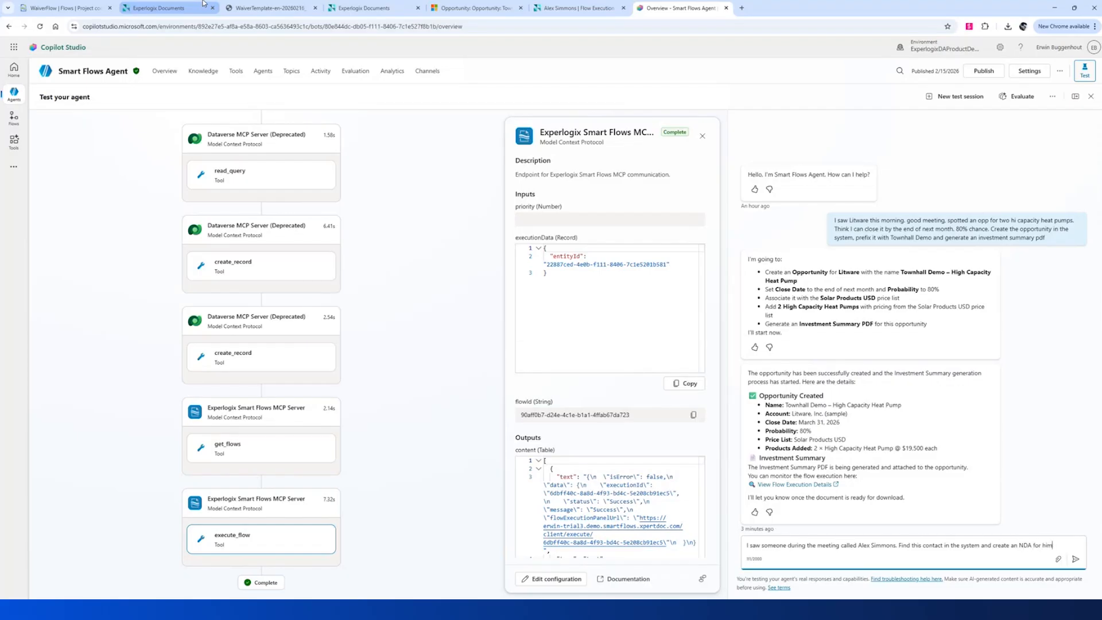
key(Return)
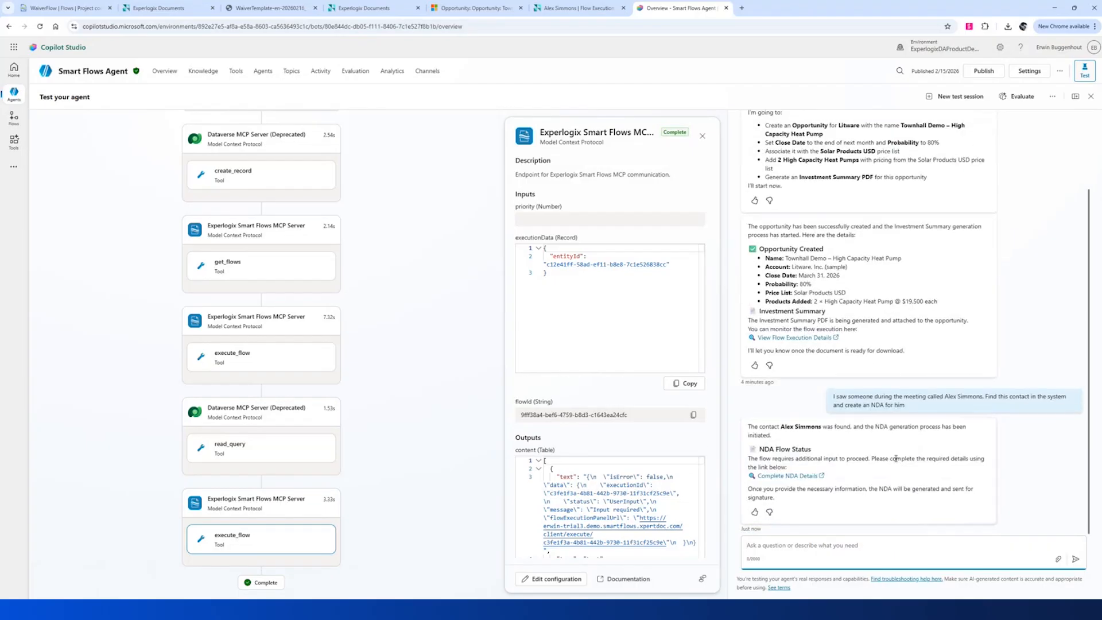
Fill the NDA form with topic 'Heat pump opportunity' and valid-until date March 31, 2026.
click(779, 476)
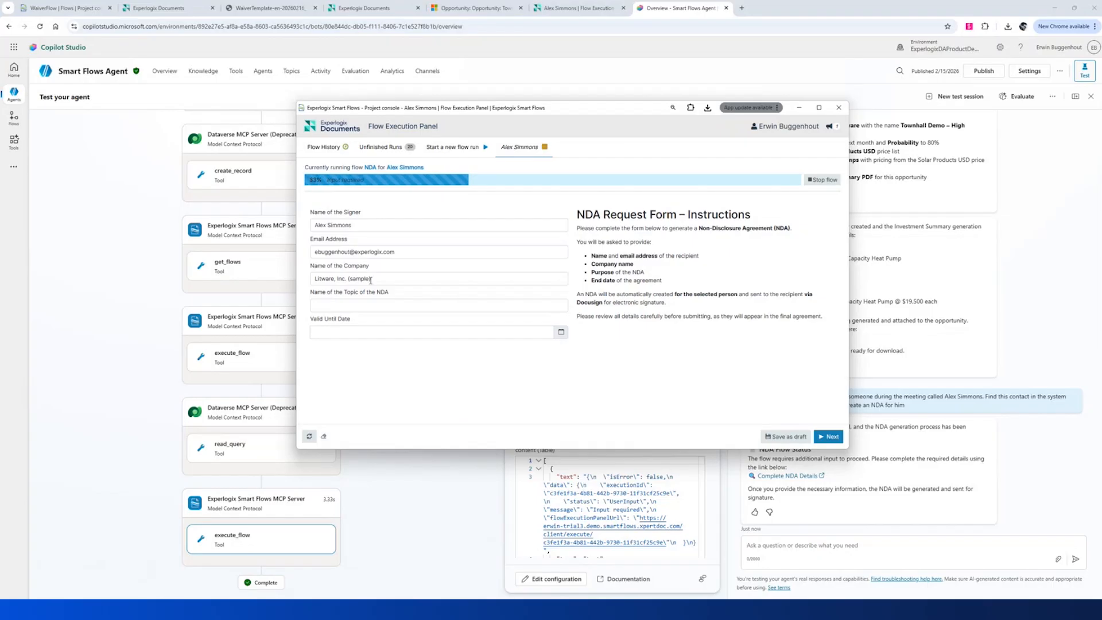
click(431, 304)
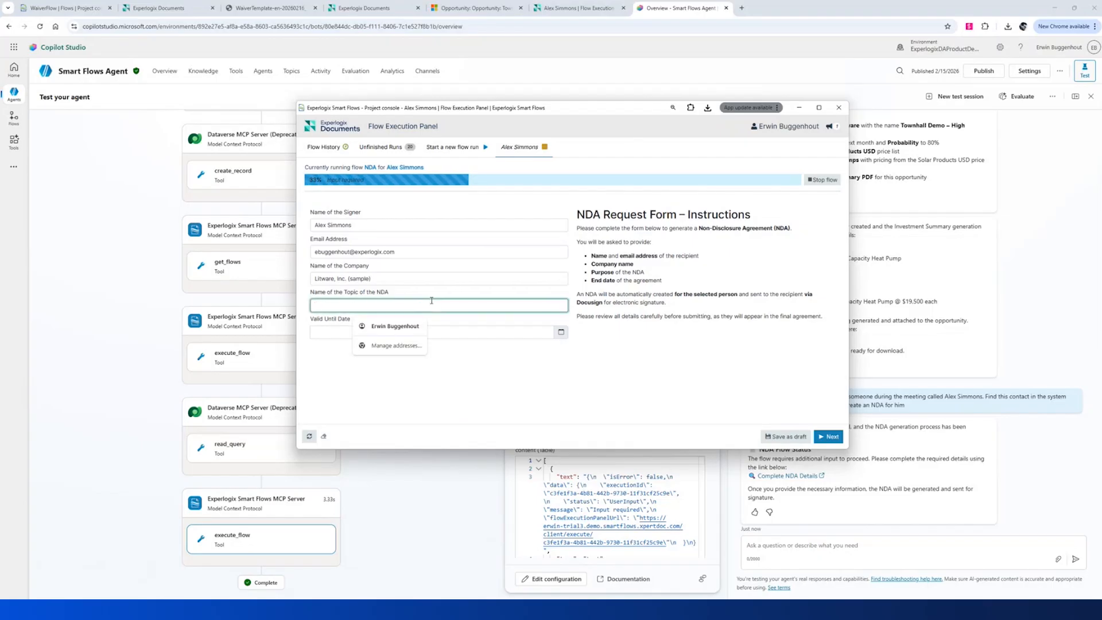
text(He)
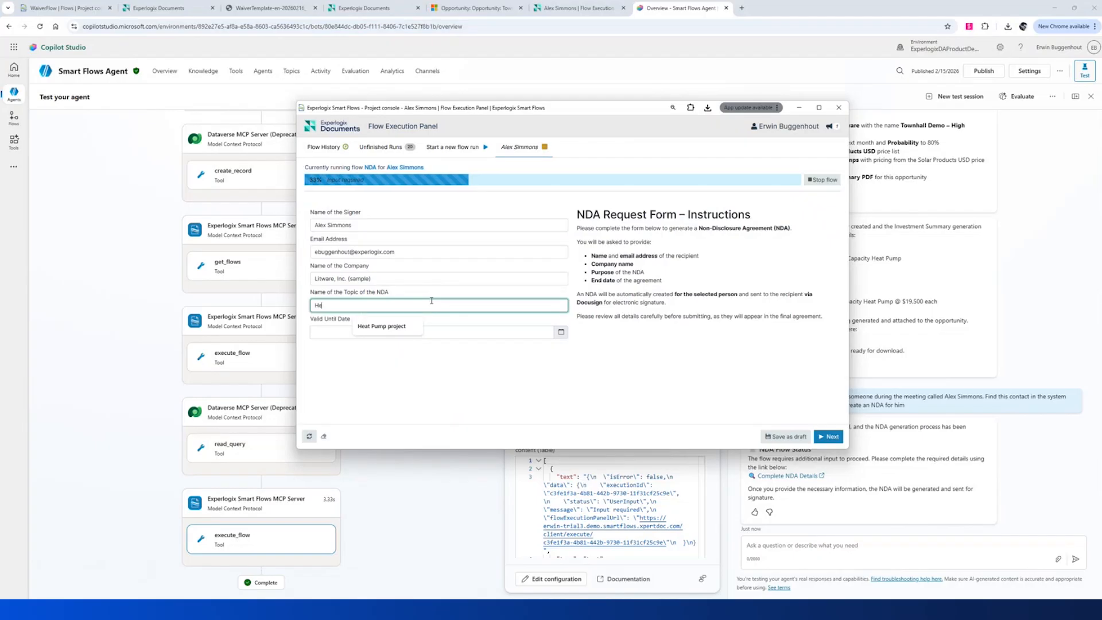
text(at pump opportunity)
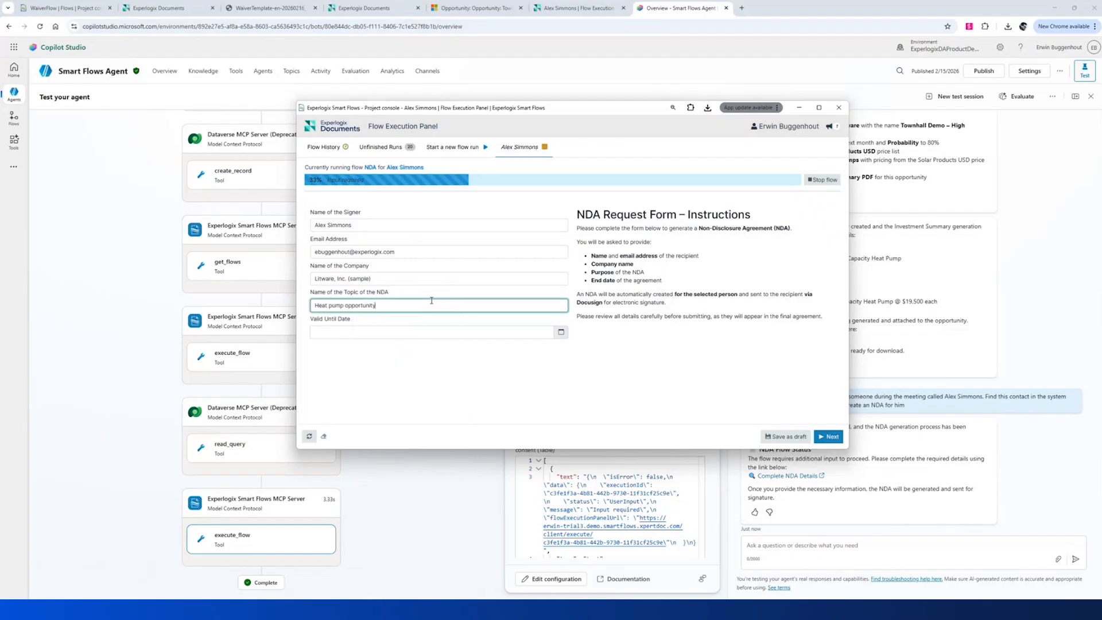
click(561, 331)
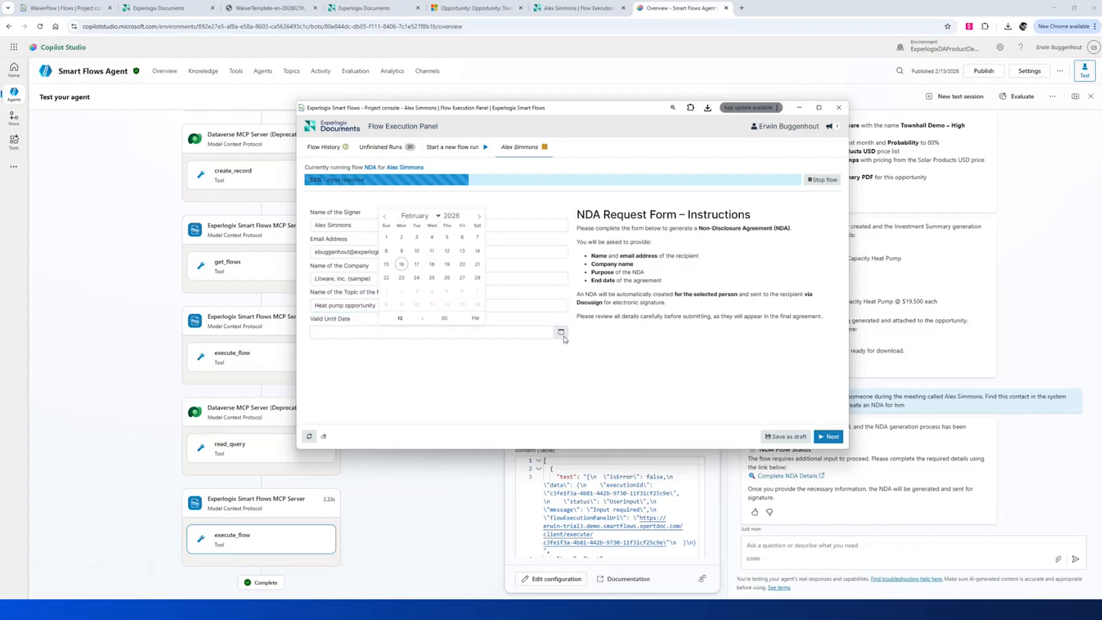
click(437, 217)
click(422, 247)
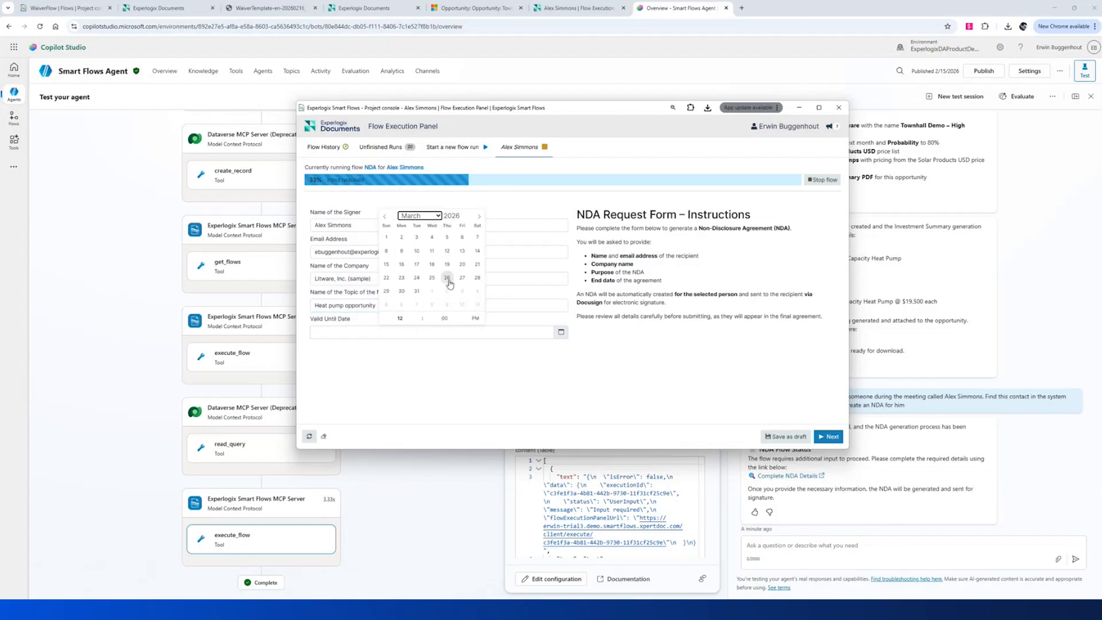
click(417, 291)
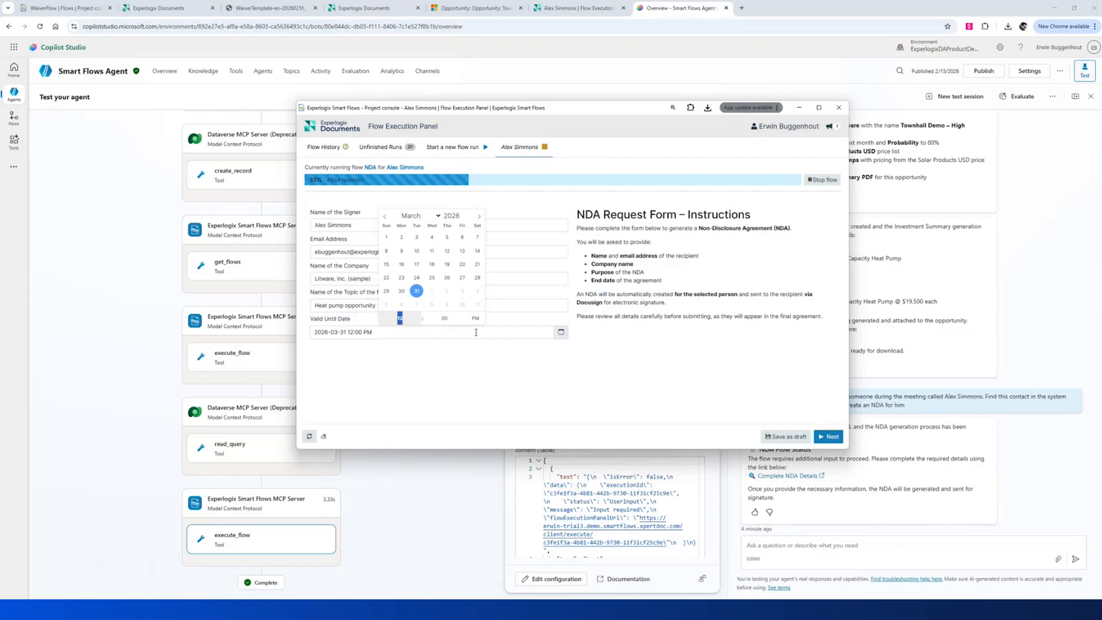
click(745, 379)
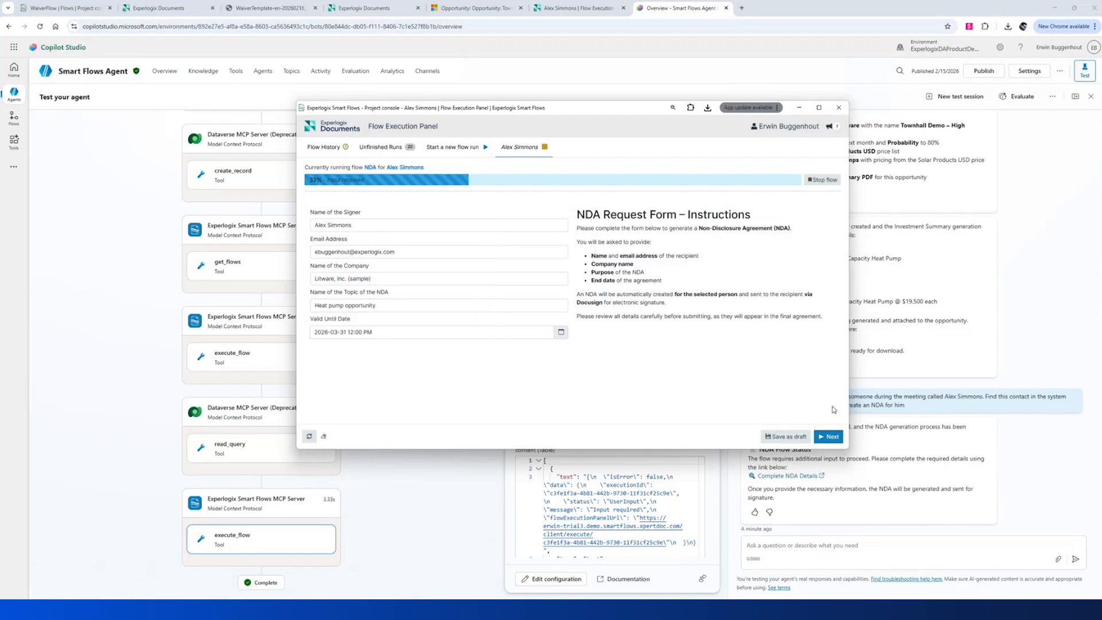
Submit the NDA request form and return to the Townhall Demo opportunity in Dynamics 365.
click(832, 437)
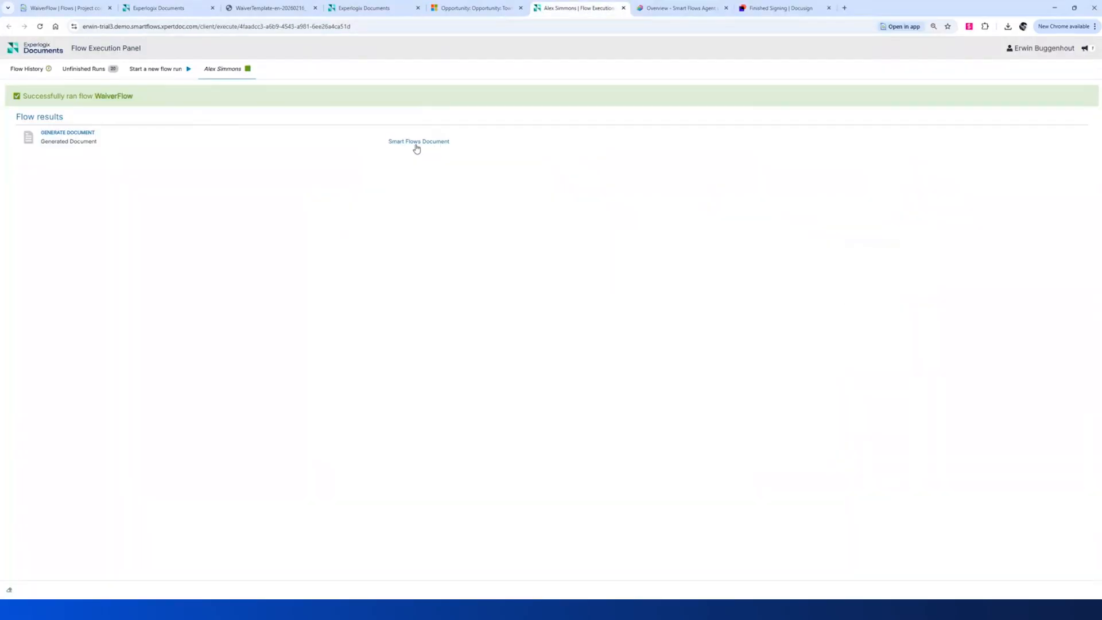
click(447, 9)
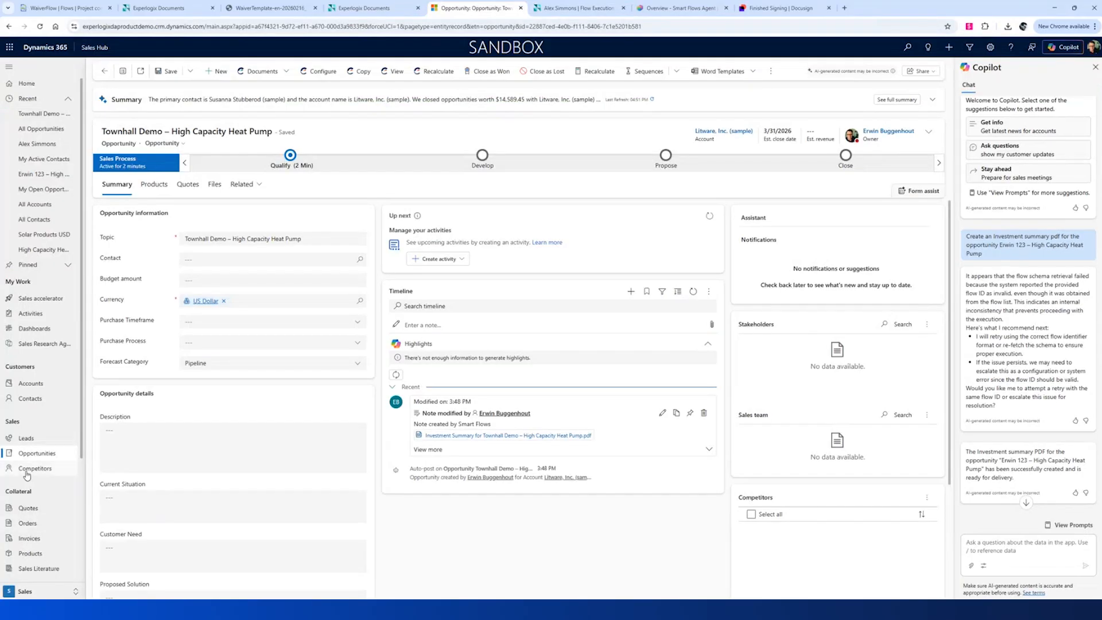
Open the NDA signer's contact record from the My Active Contacts list.
click(46, 400)
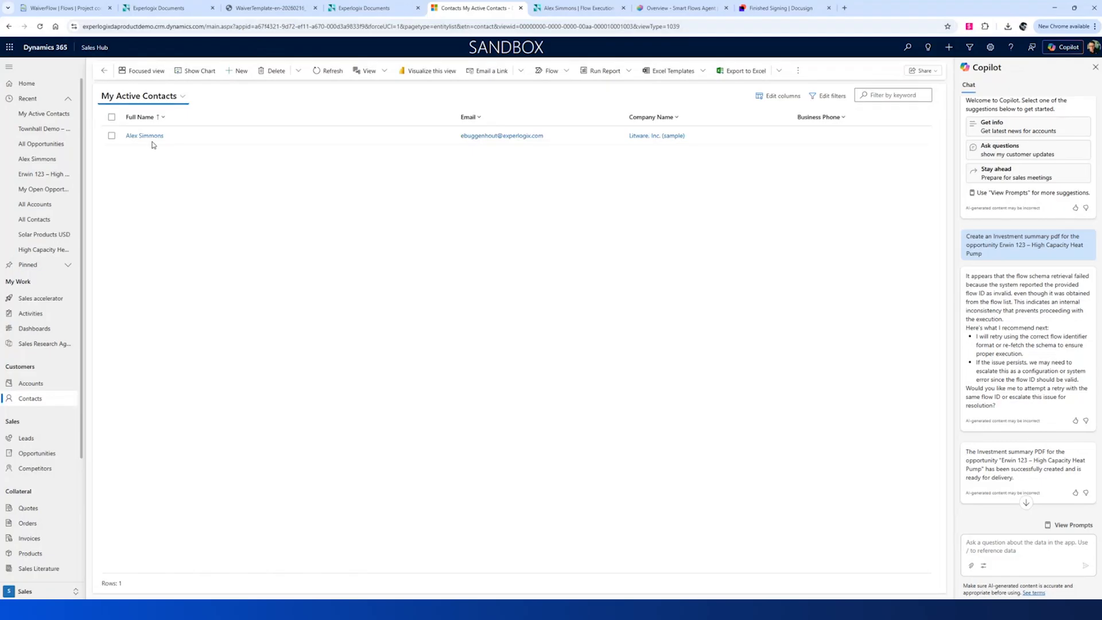
click(152, 137)
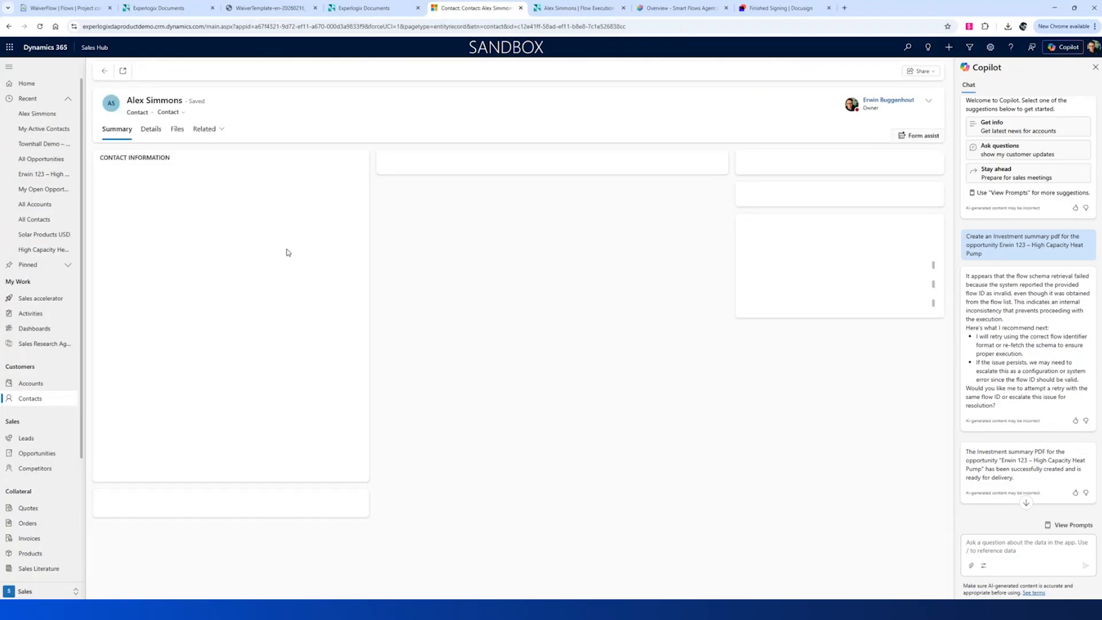